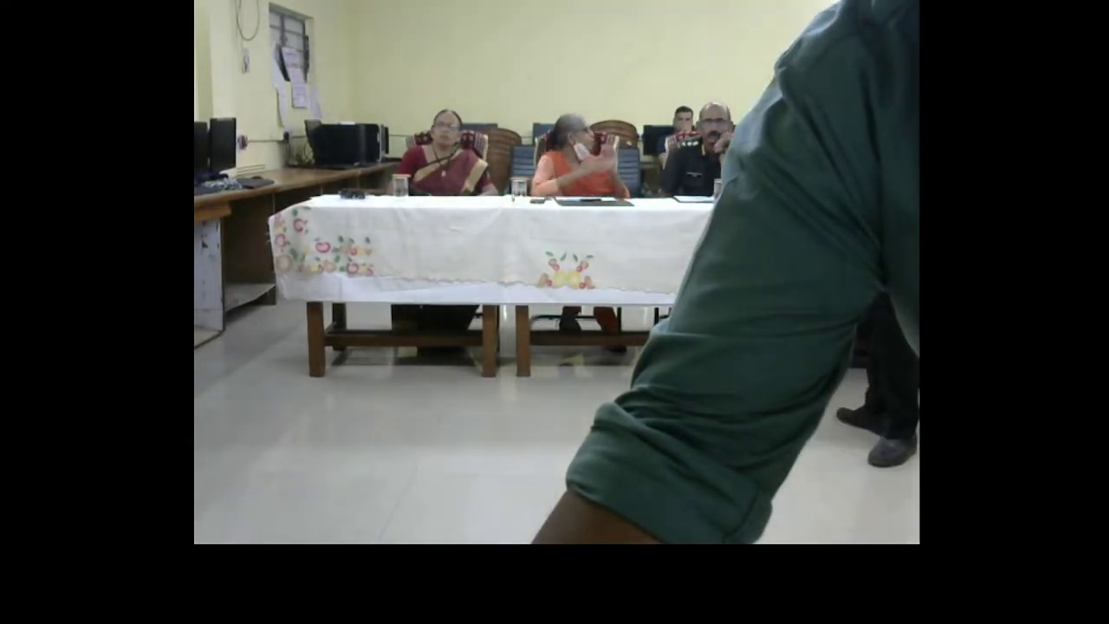
# Switch the OBS live stream to the first scene, Scene, and enlarge its Display Capture source to fill the canvas.
pyautogui.click(28, 283)
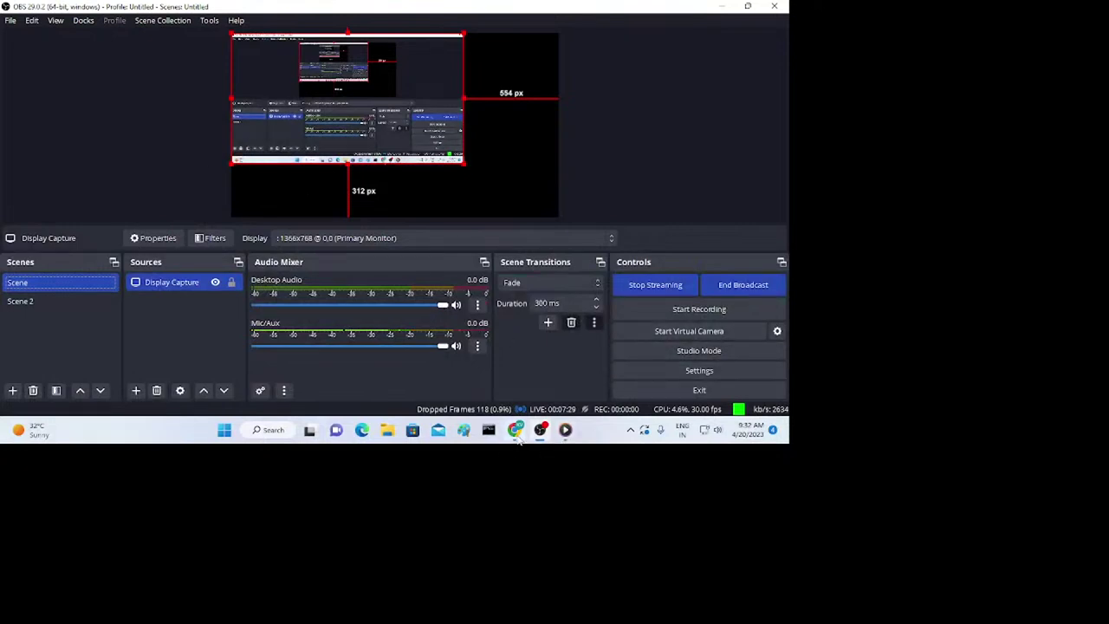
pyautogui.click(515, 429)
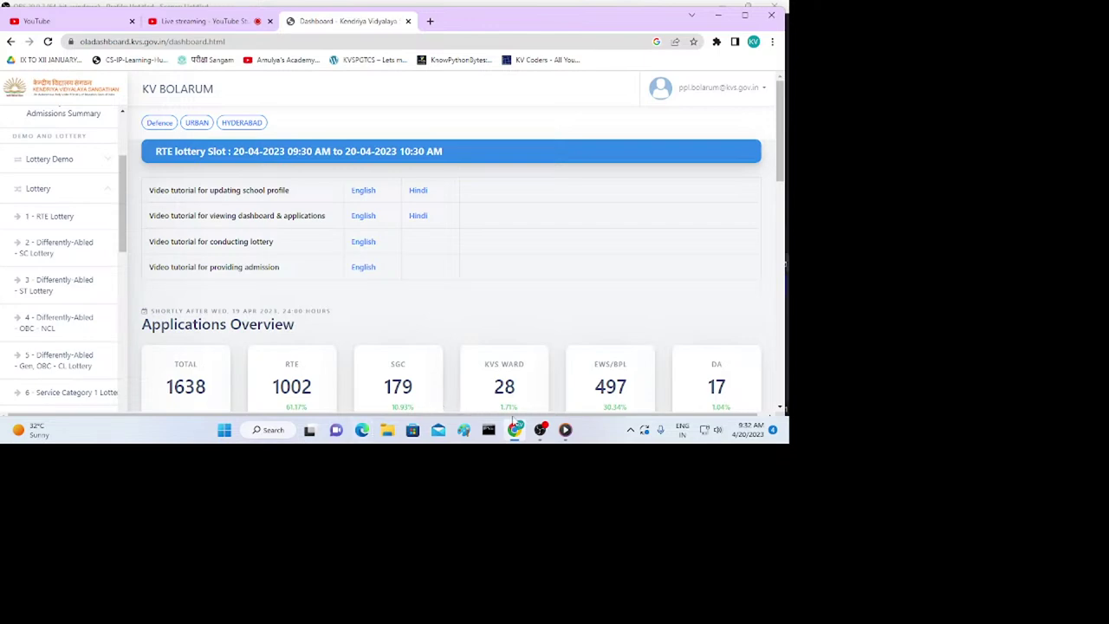
pyautogui.click(541, 430)
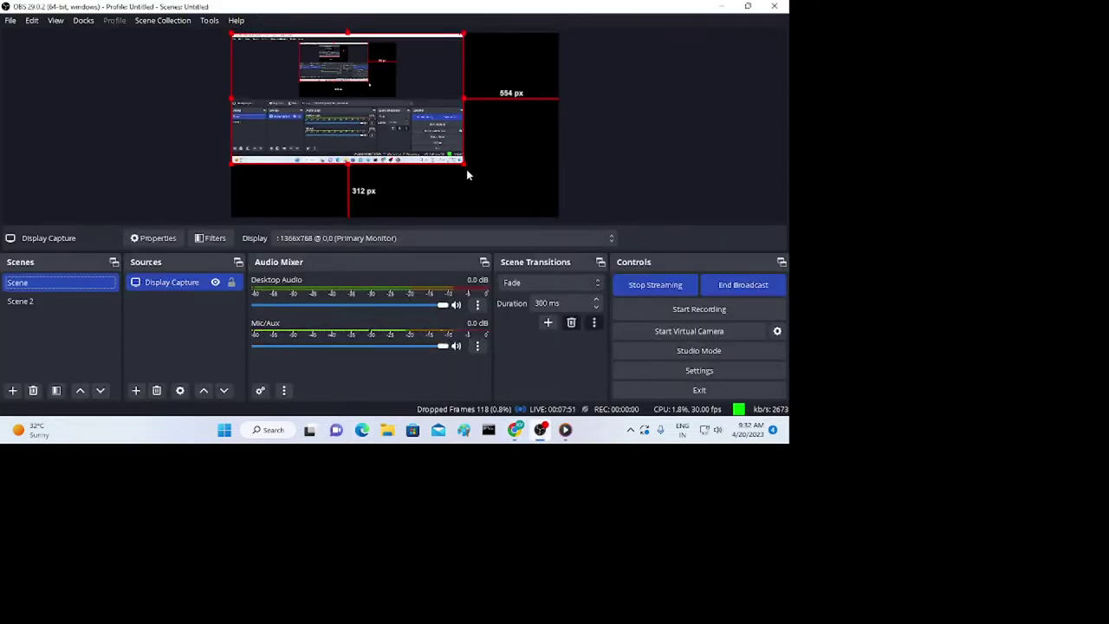
pyautogui.moveTo(464, 164); pyautogui.dragTo(553, 209)
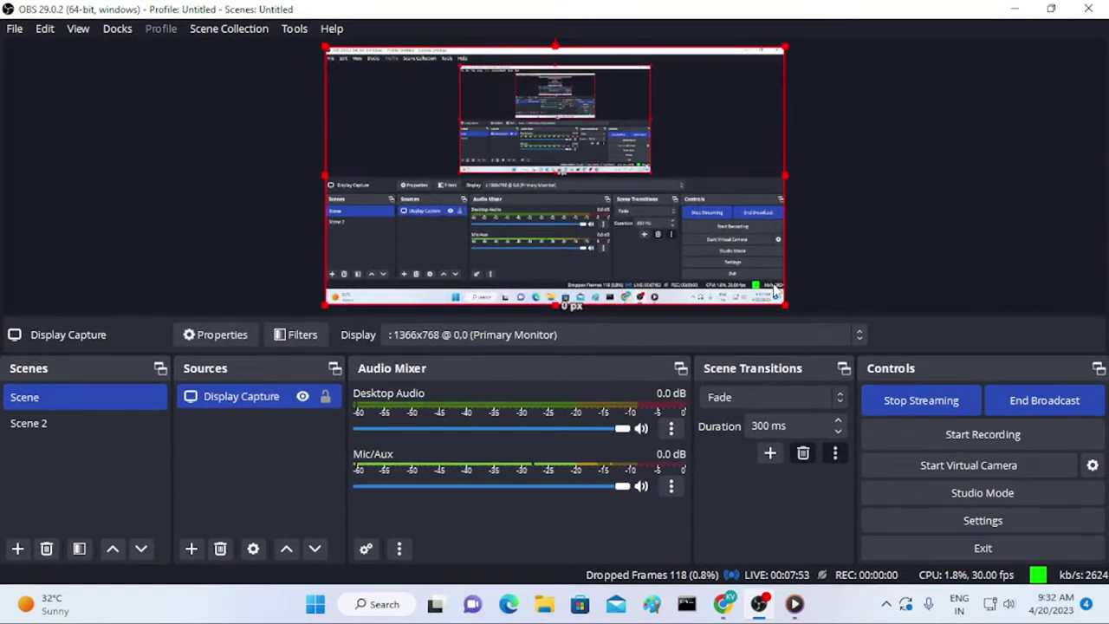
pyautogui.click(1014, 9)
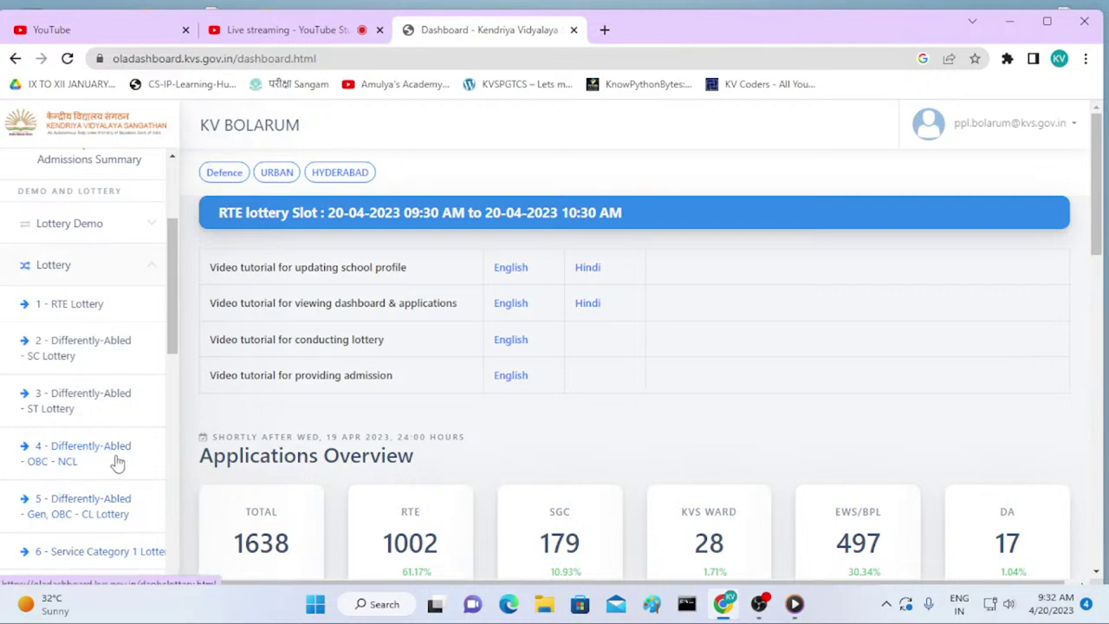
# In the KVS dashboard in the browser, try to open the RTE Lottery page from the Lottery section.
pyautogui.click(69, 224)
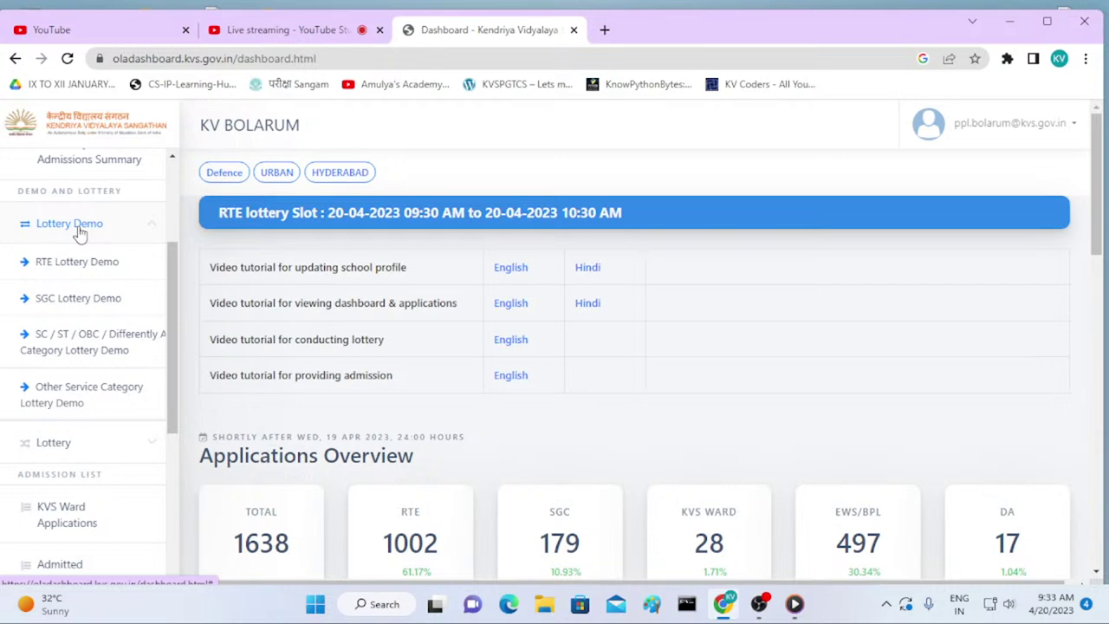
pyautogui.click(79, 230)
pyautogui.click(78, 267)
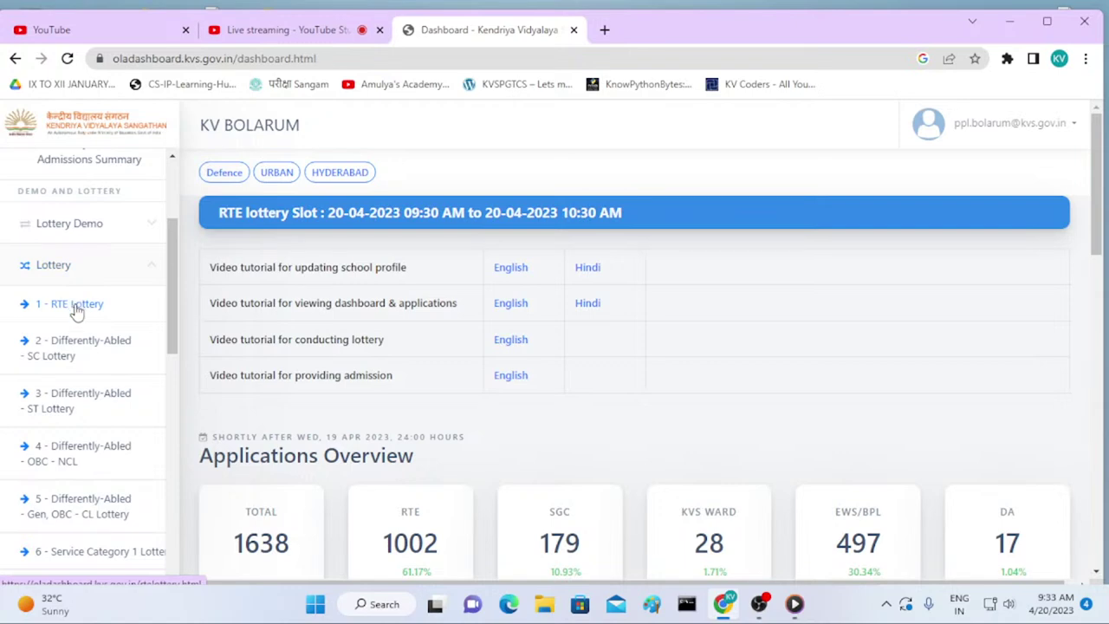
pyautogui.click(76, 308)
# Enter the displayed captcha code and log in to the KVS dashboard with the prefilled credentials.
pyautogui.click(518, 483)
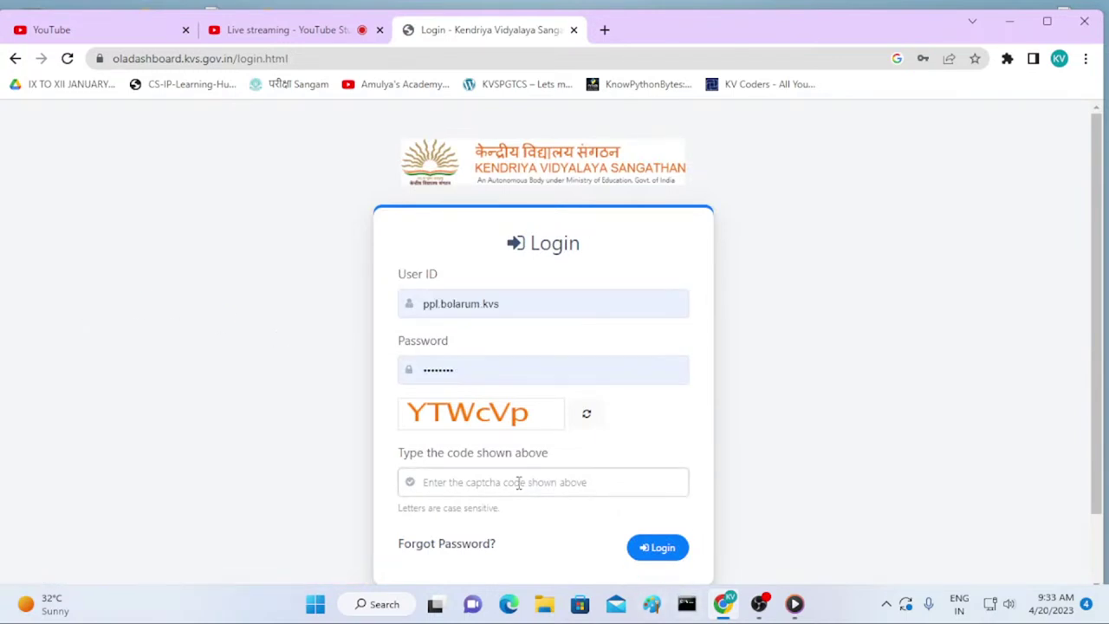
pyautogui.click(518, 482)
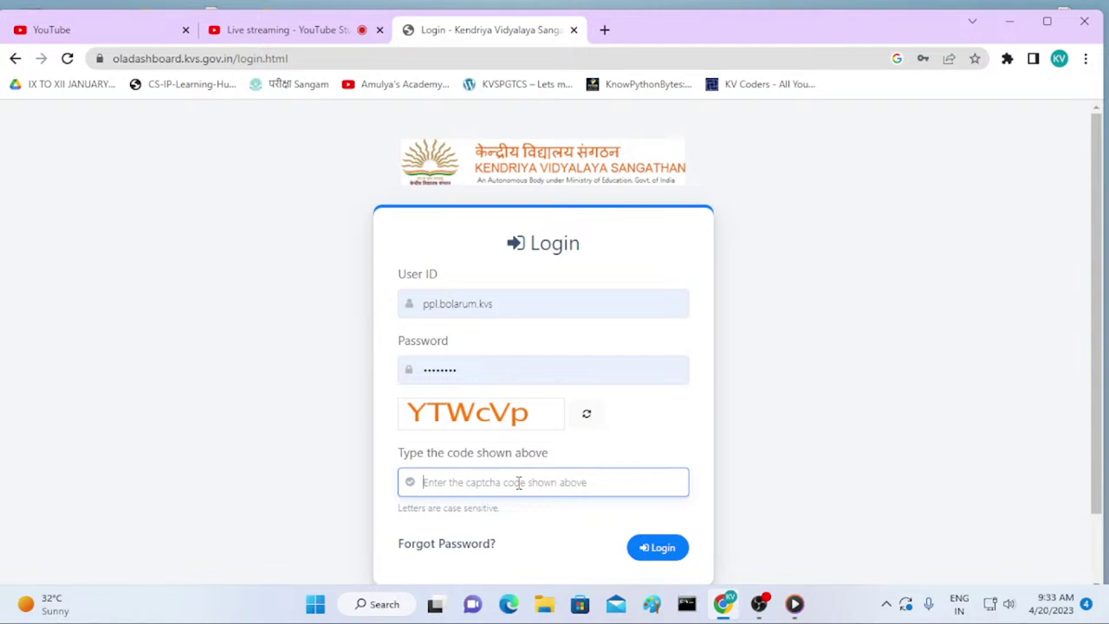
pyautogui.write('Y')
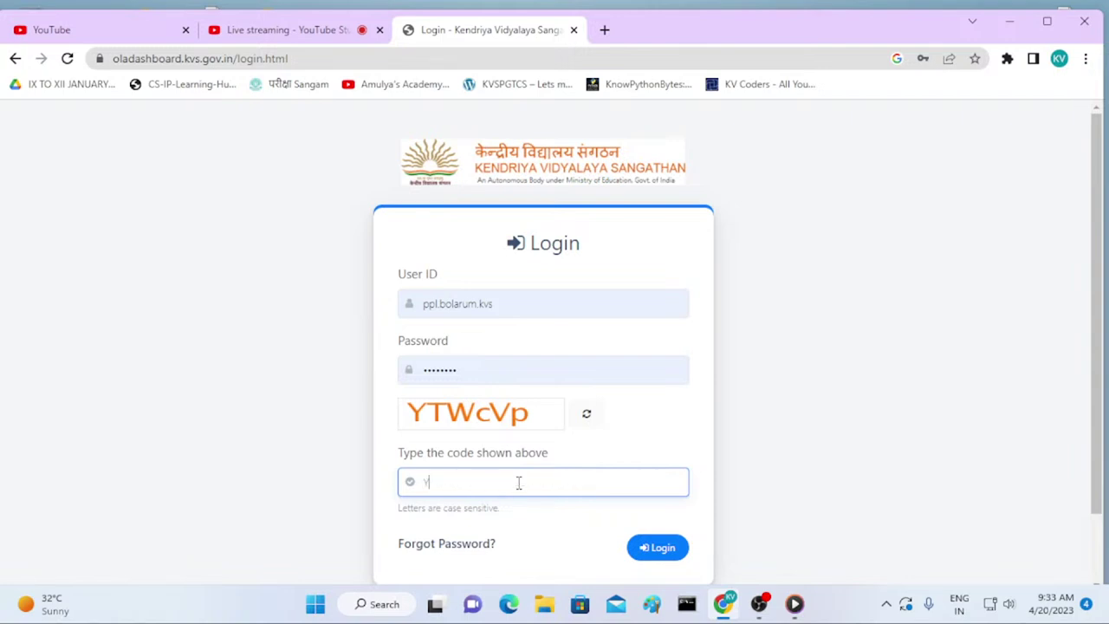
pyautogui.write('TWcVp')
pyautogui.click(662, 554)
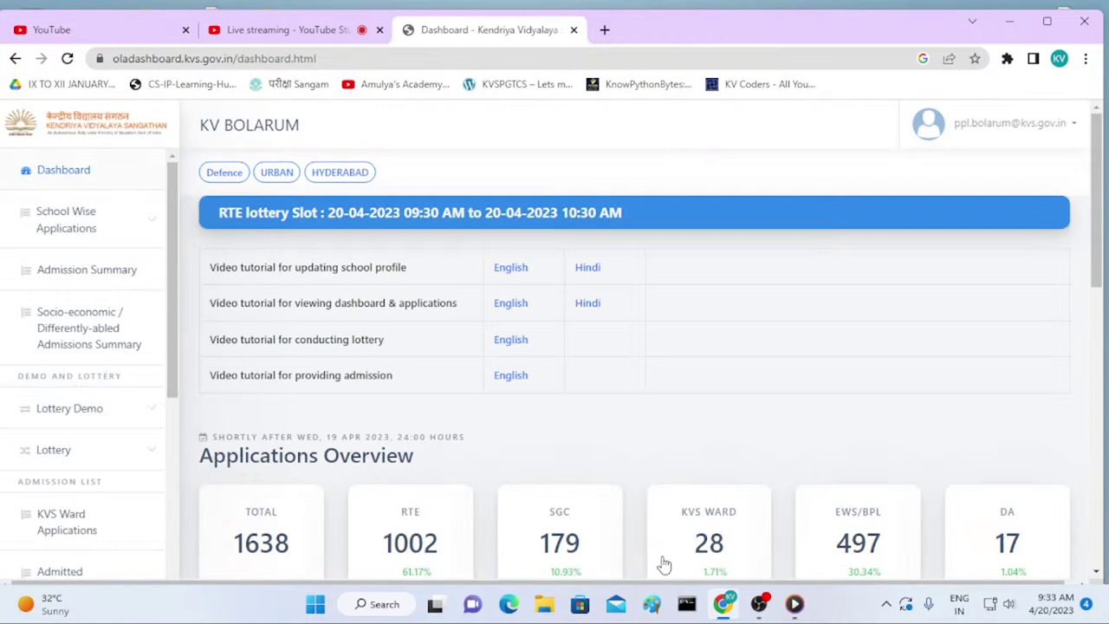
# Expand the Lottery section of the dashboard and open the 1 - RTE Lottery page.
pyautogui.click(51, 451)
pyautogui.scroll(-1, 116, 408)
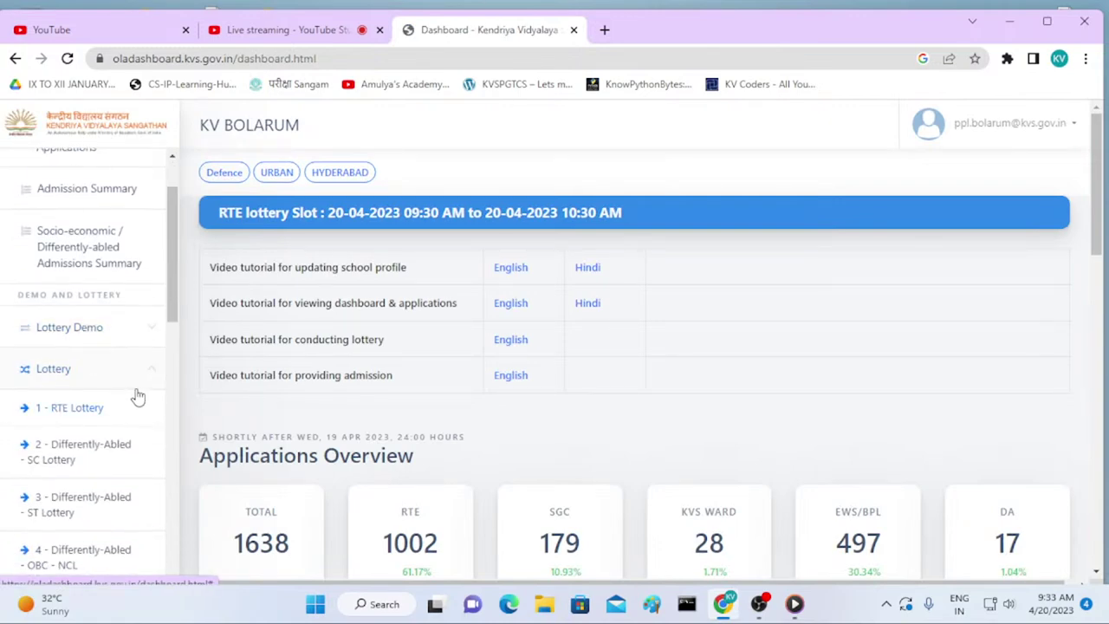
pyautogui.click(90, 419)
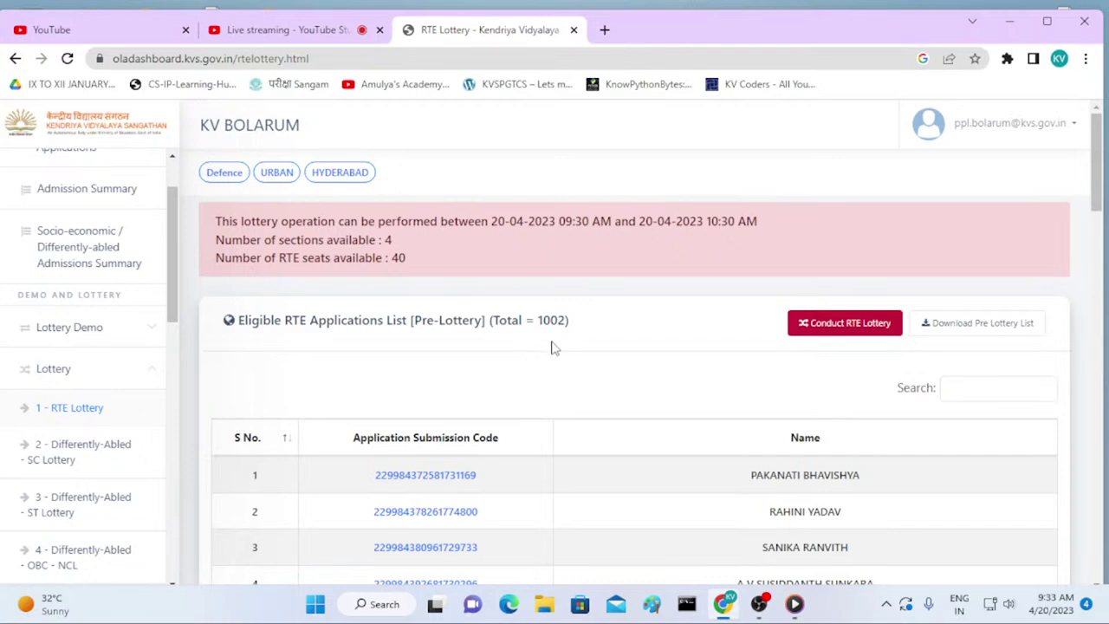
# Conduct the RTE lottery on the eligible pre-lottery applications and accept the declaration that demos were shown to parents.
pyautogui.scroll(-6, 551, 351)
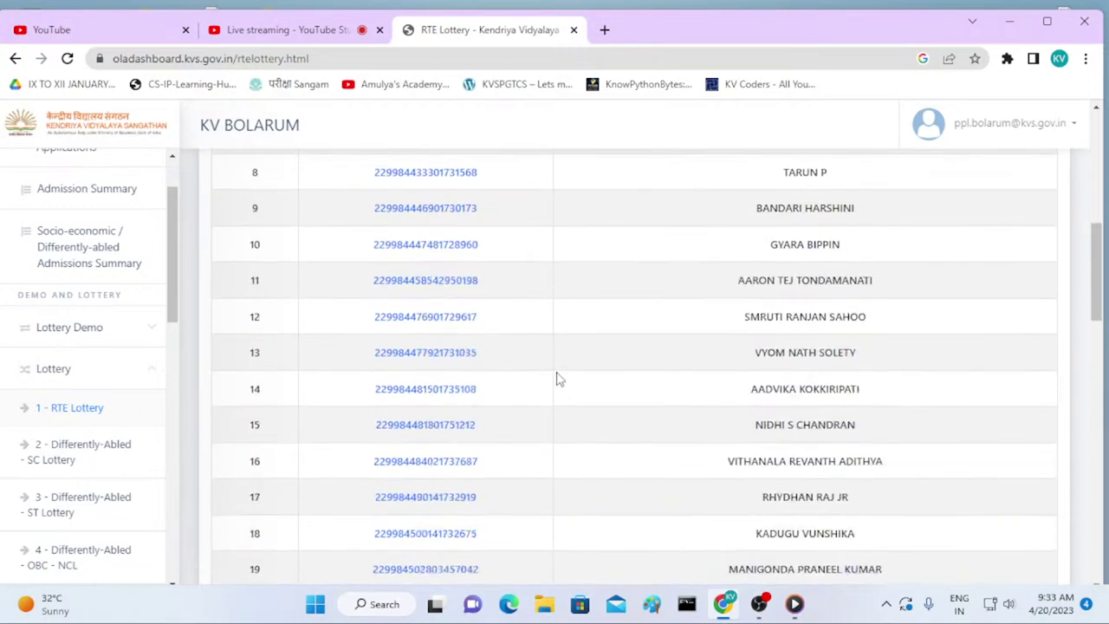
pyautogui.scroll(-12, 559, 378)
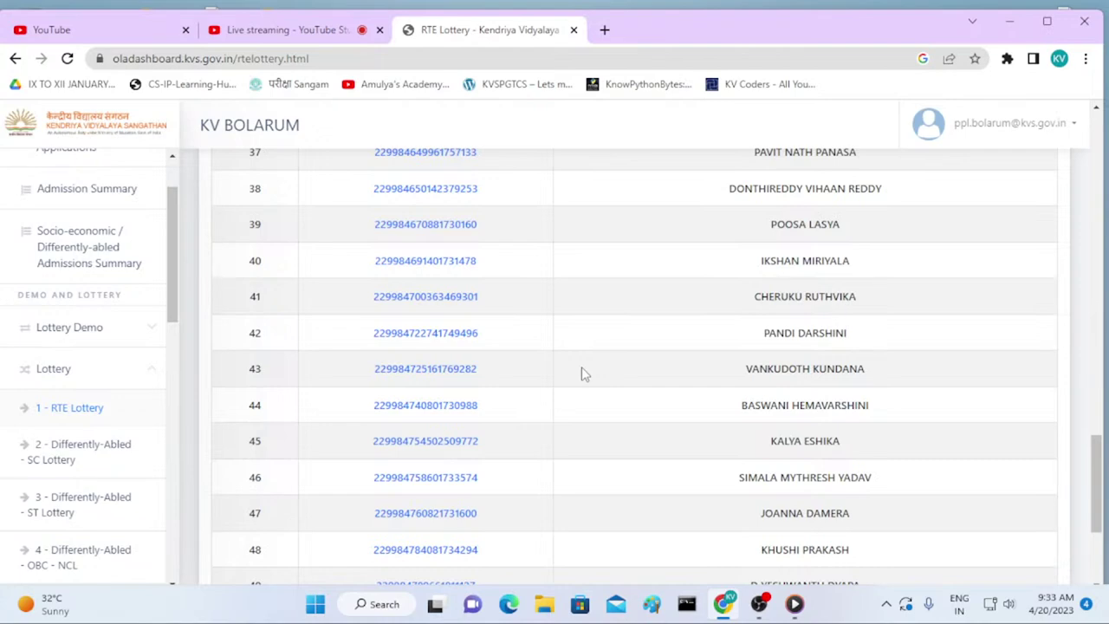
pyautogui.scroll(-2, 578, 379)
pyautogui.scroll(16, 658, 459)
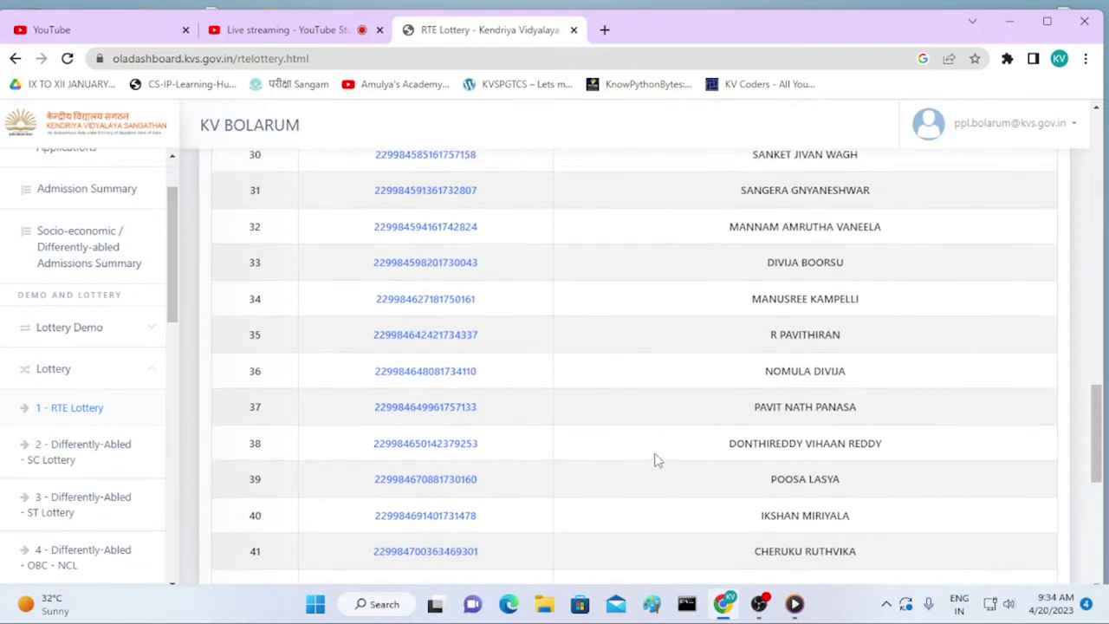
pyautogui.scroll(3, 648, 459)
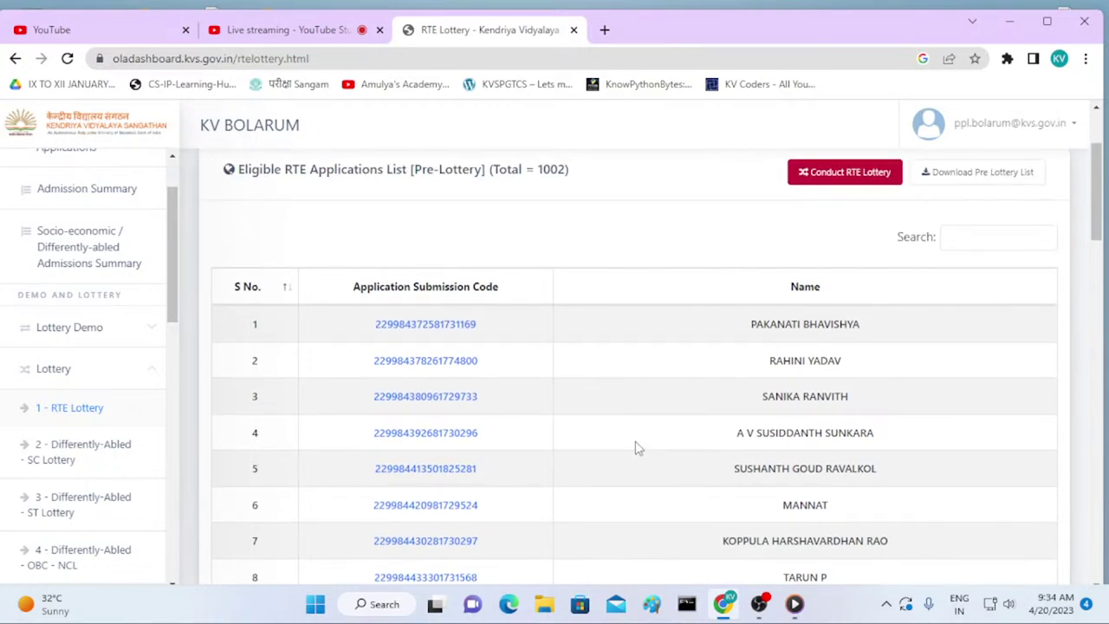
pyautogui.scroll(2, 638, 448)
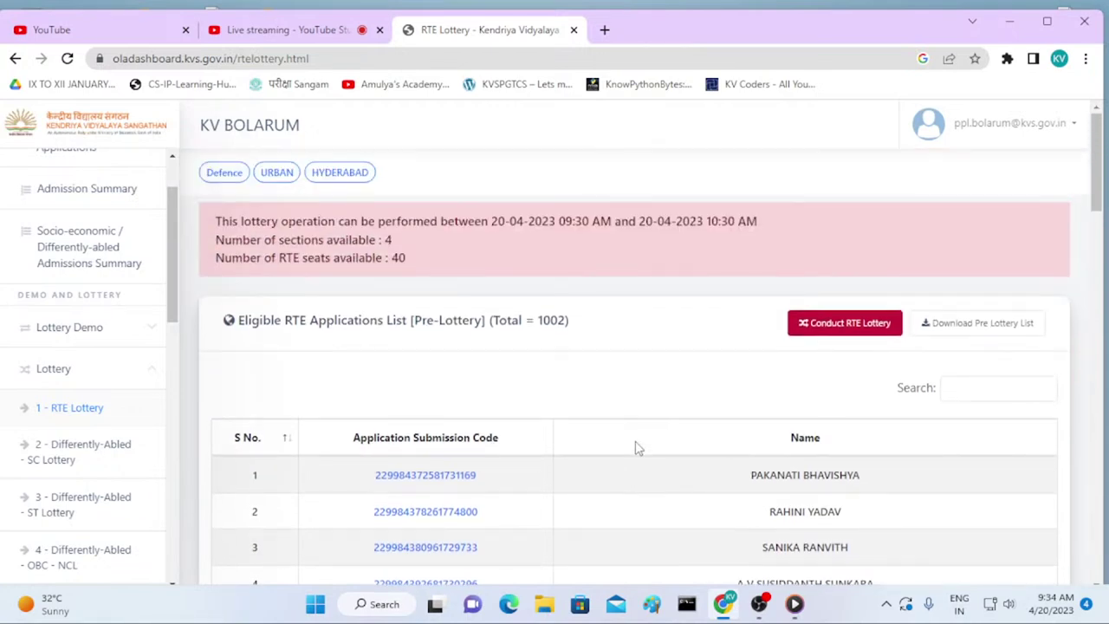
pyautogui.click(840, 325)
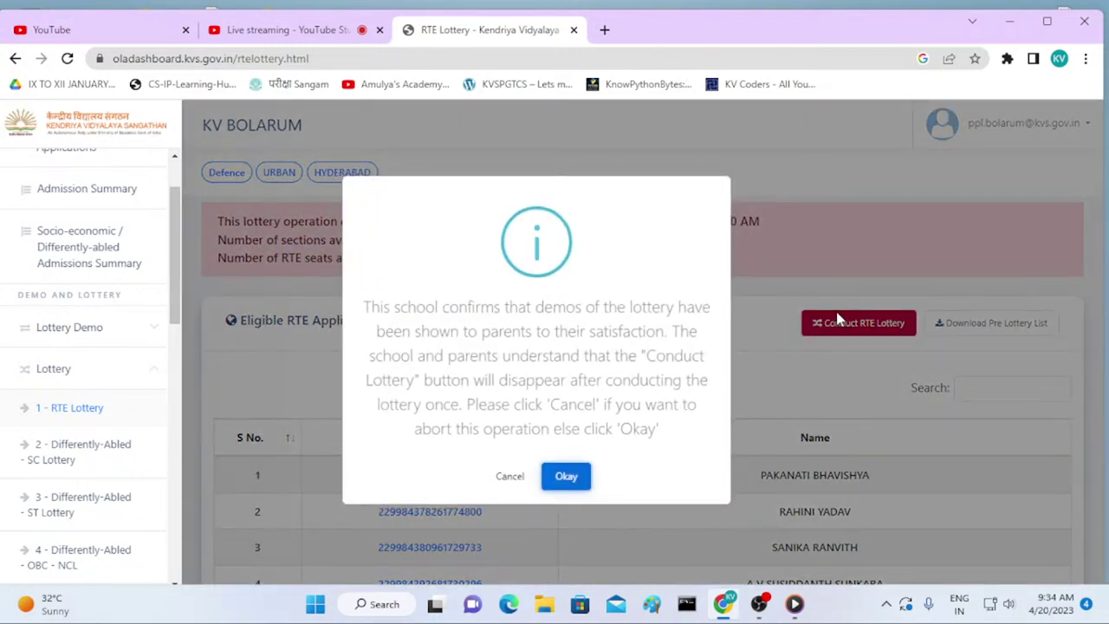
pyautogui.click(564, 477)
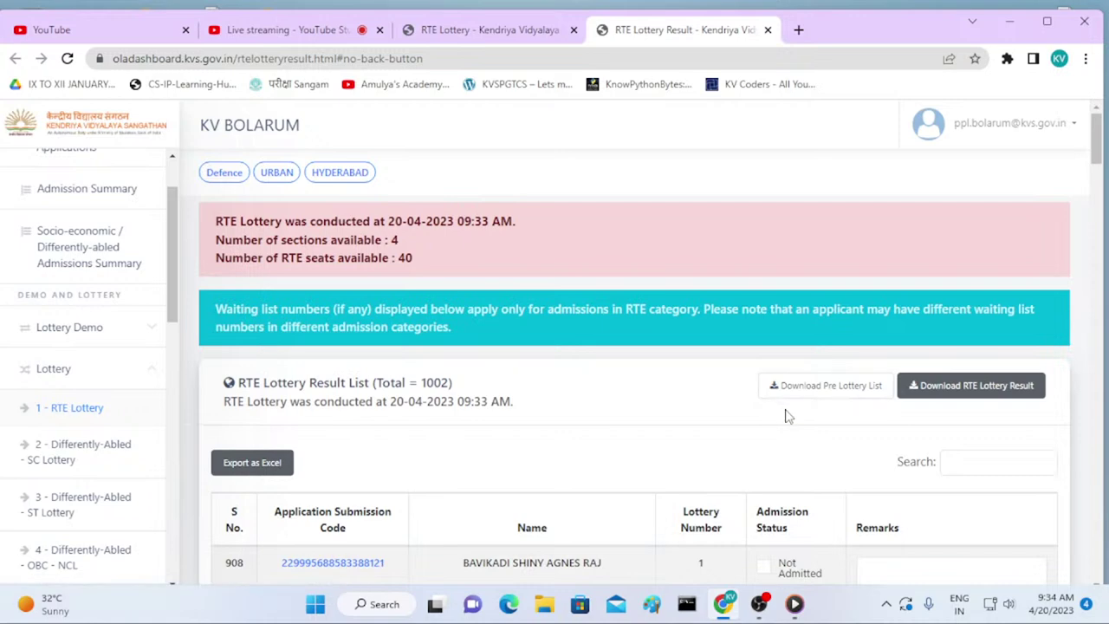
# Search the RTE Lottery Result List for an applicant by part of the first name.
pyautogui.scroll(-1, 866, 433)
pyautogui.scroll(-1, 925, 447)
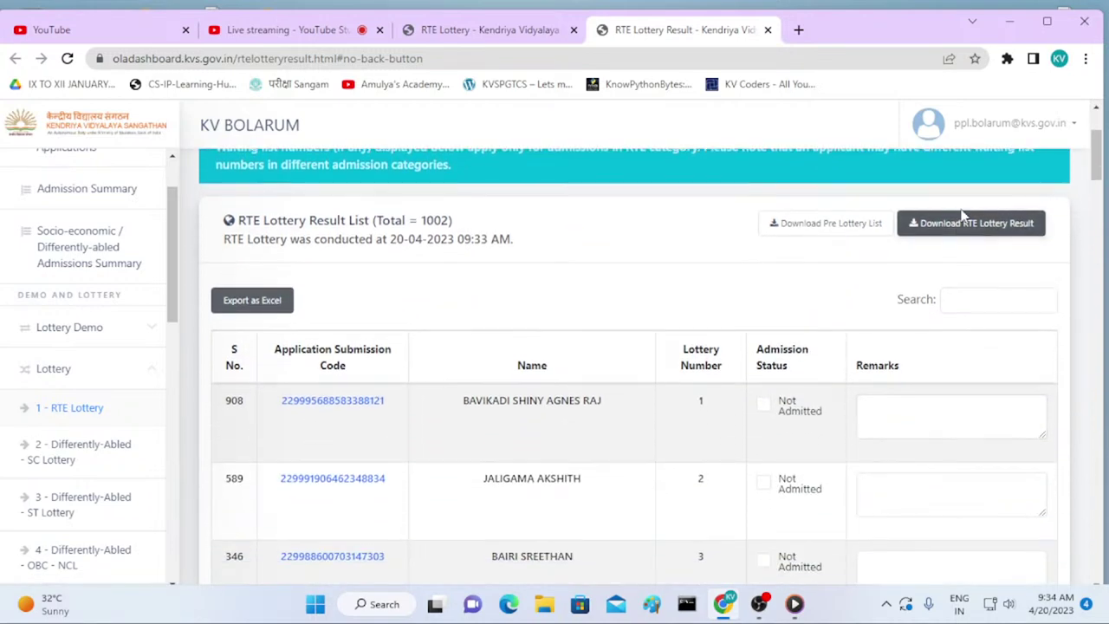
pyautogui.click(971, 296)
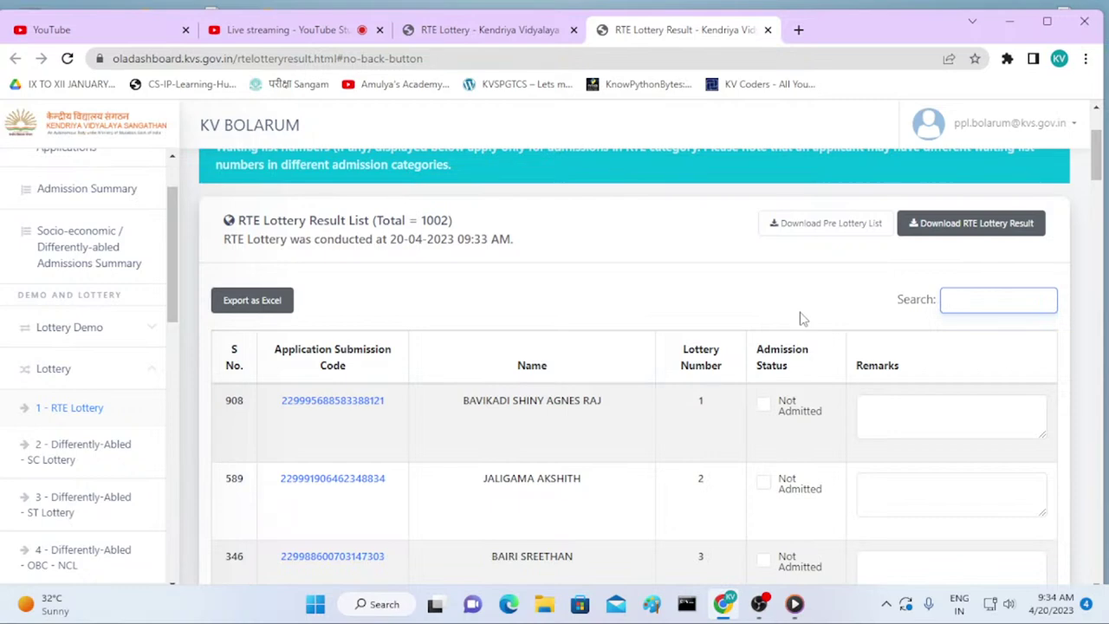
pyautogui.write('i')
pyautogui.write('a')
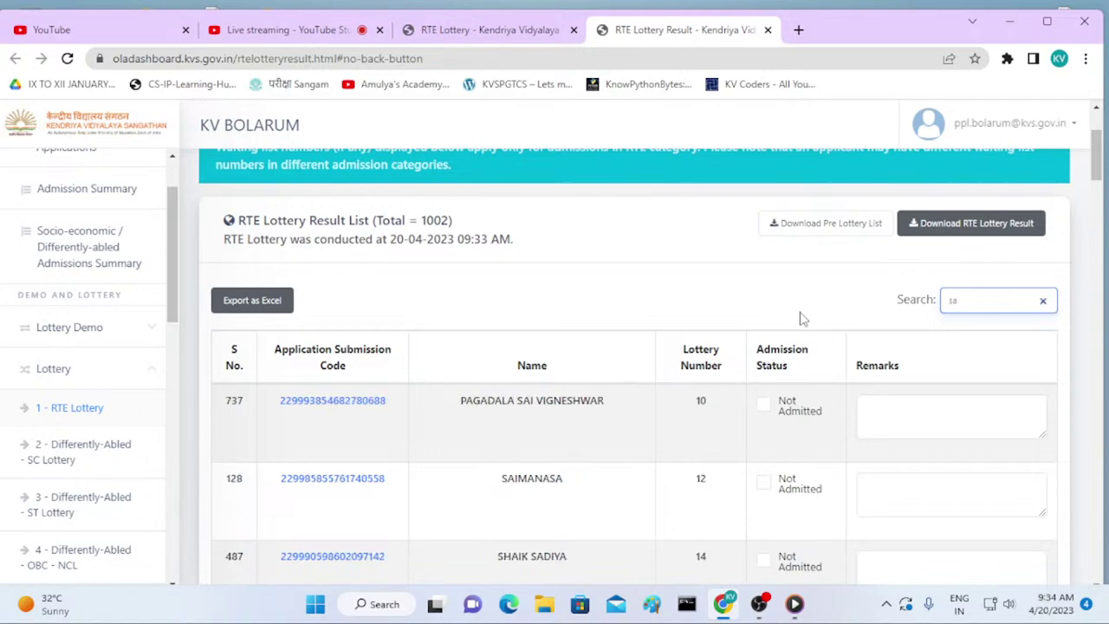
pyautogui.write('t')
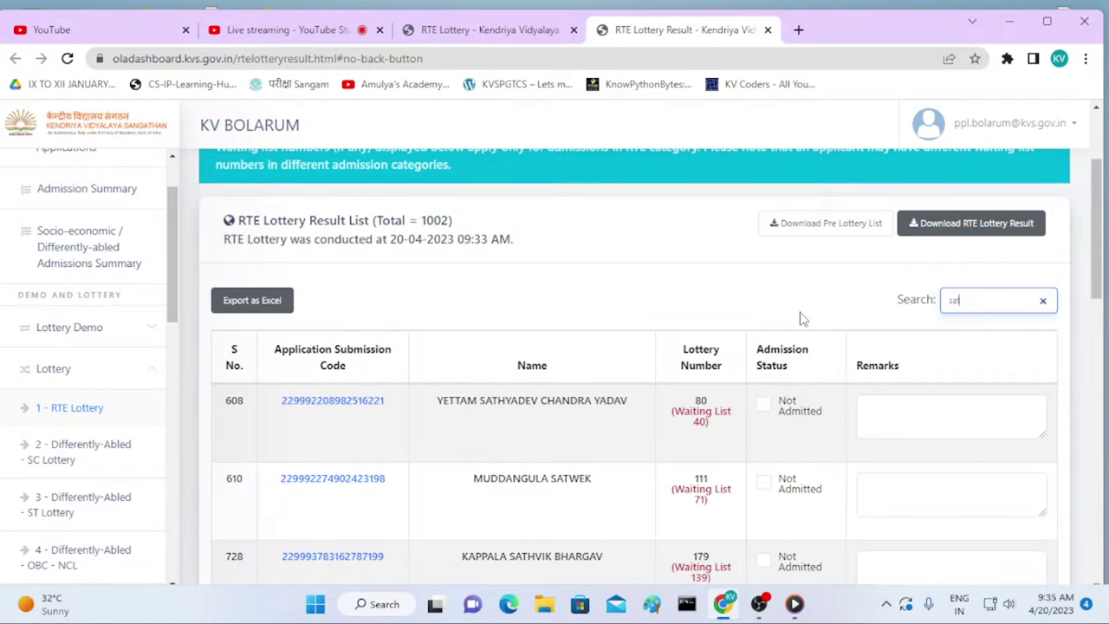
pyautogui.write('hi')
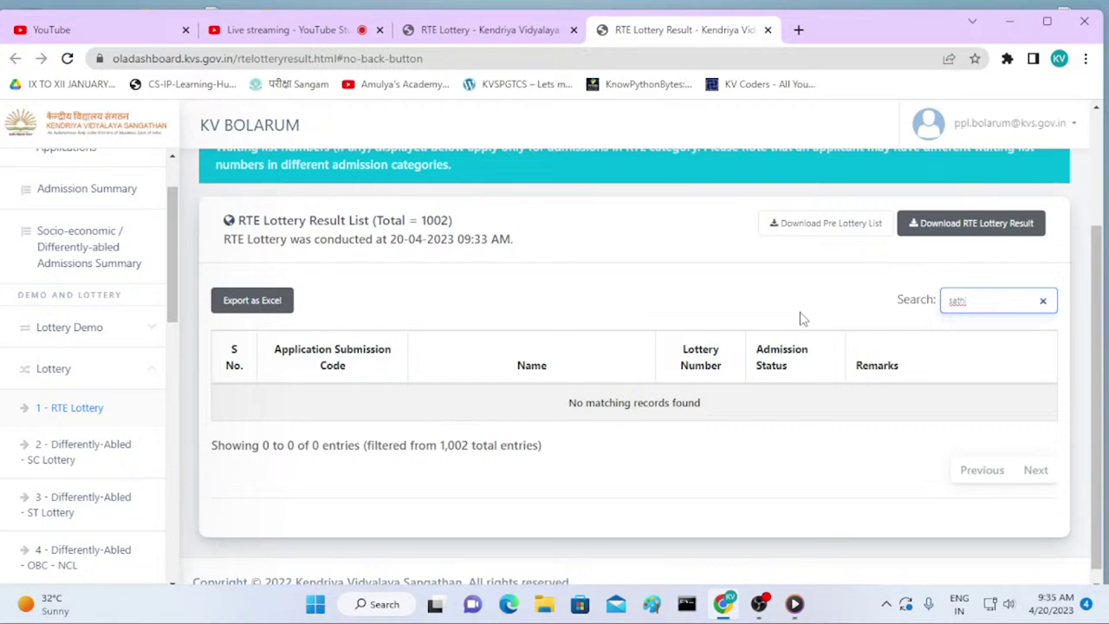
# Clear the result list search and look up the applicant by surname instead.
pyautogui.press('BackSpace')
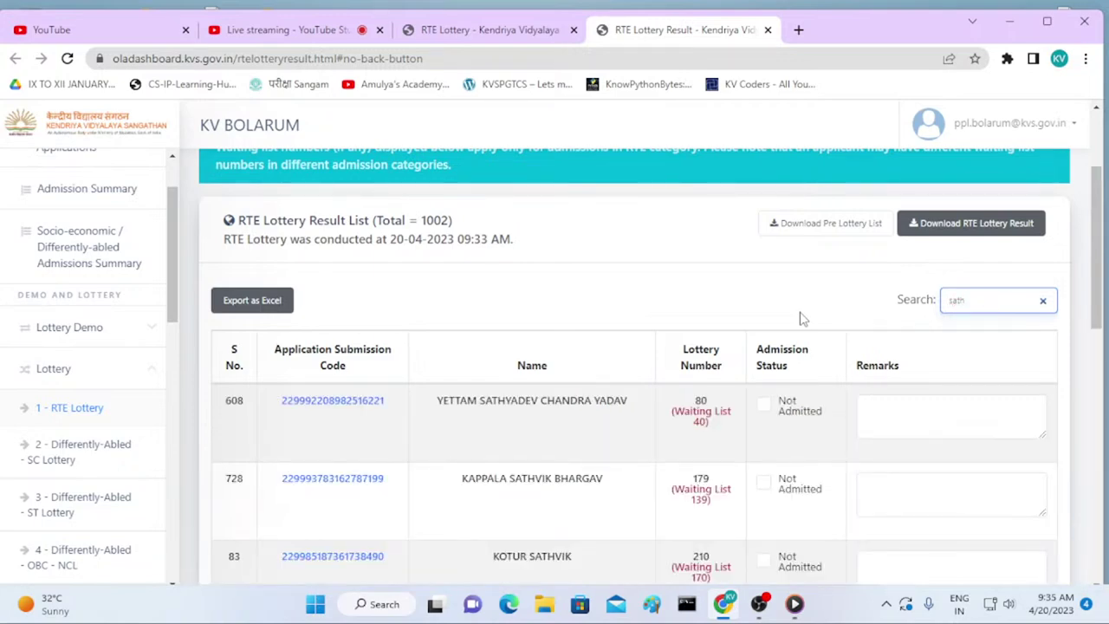
pyautogui.press('BackSpace')
pyautogui.press('BackSpace')
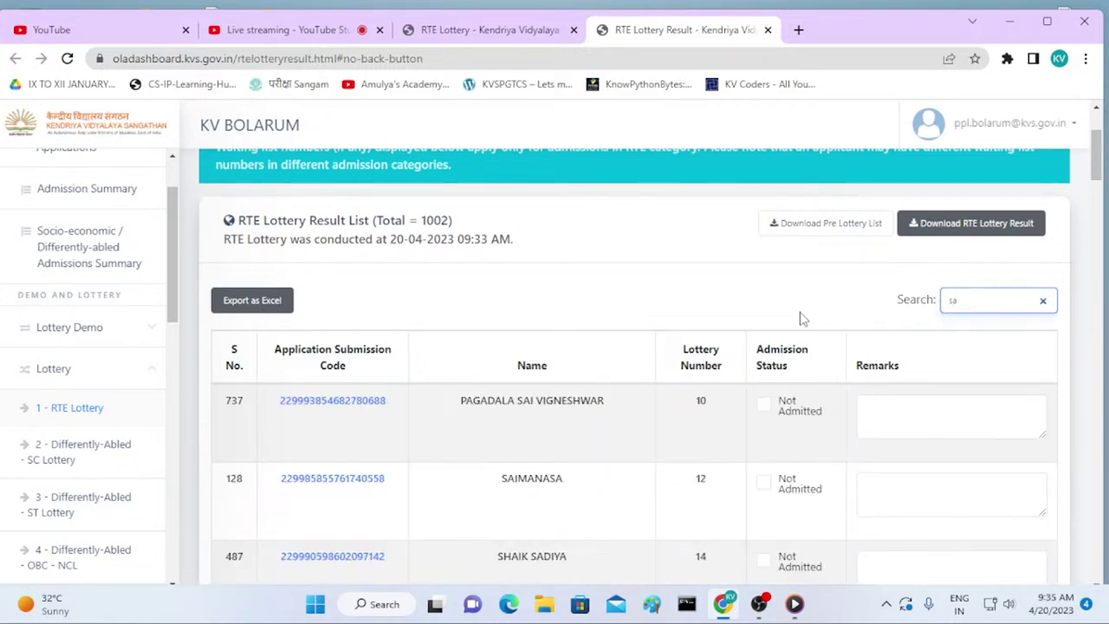
pyautogui.press('BackSpace')
pyautogui.press('BackSpace')
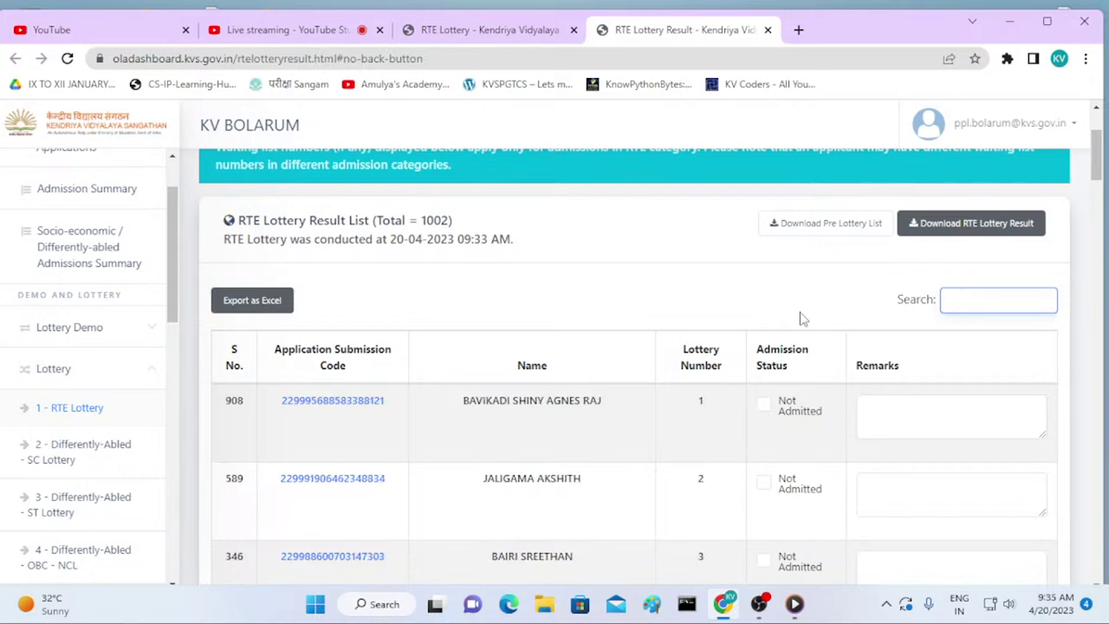
pyautogui.write('pakala')
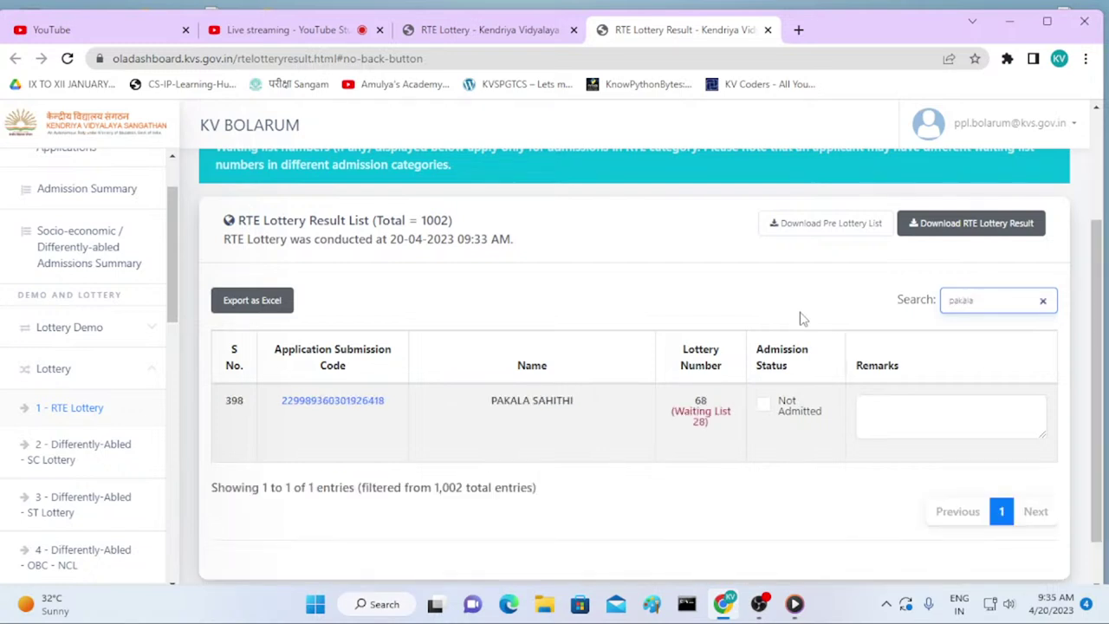
pyautogui.hotkey('ctrl', 'a')
# Open the 2 - Differently-Abled - SC Lottery page.
pyautogui.moveTo(174, 313); pyautogui.dragTo(174, 368)
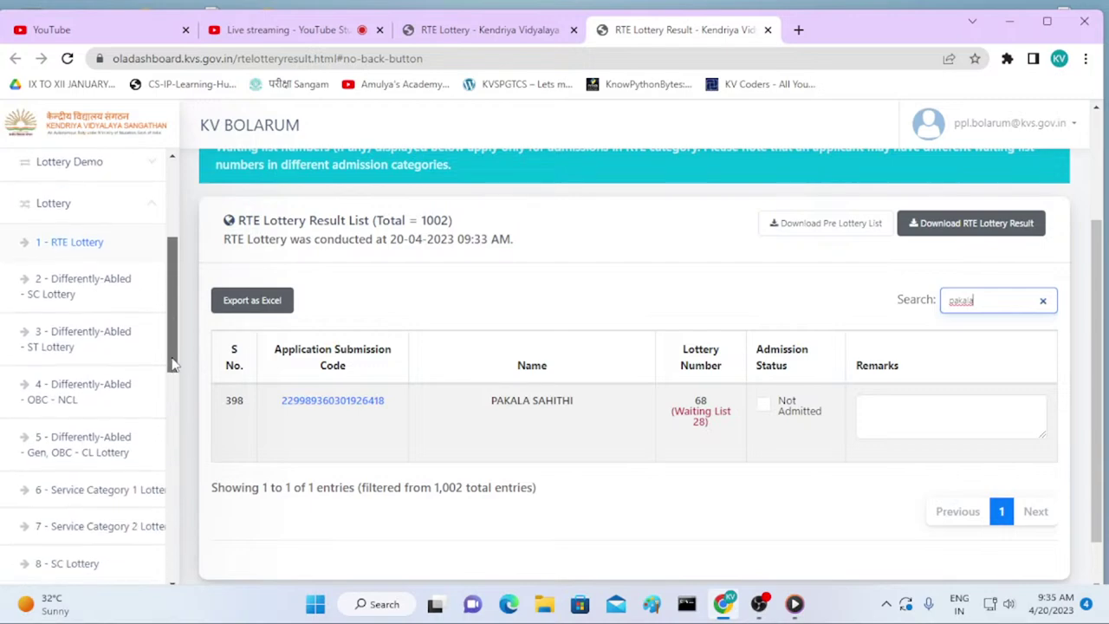
pyautogui.click(69, 295)
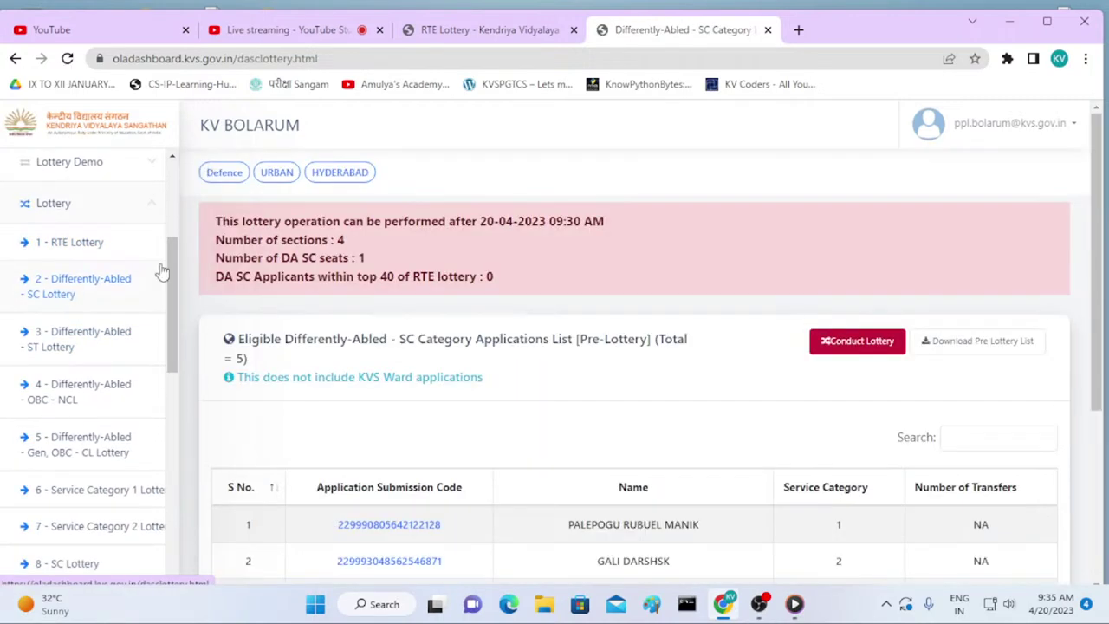